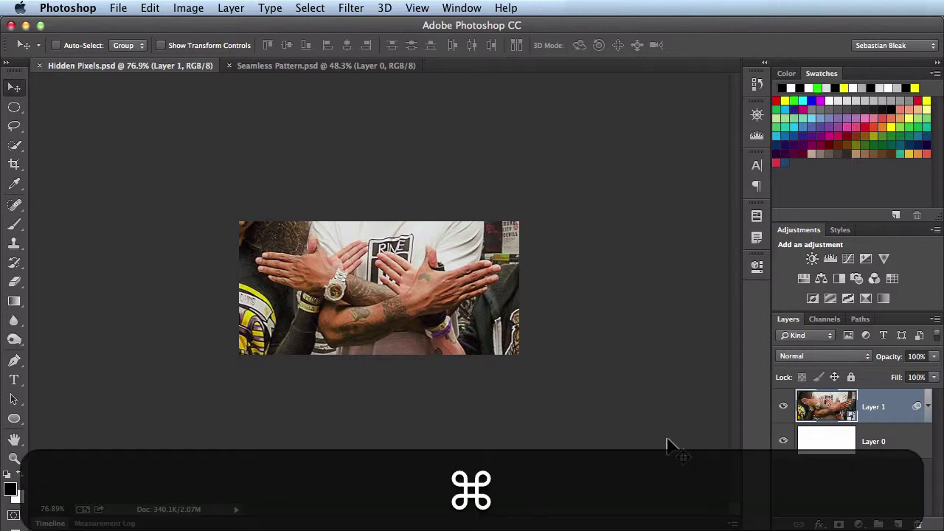
Step: Check the photo layer's full bounds, then use Reveal All to show the whole three-men photo
{"action": "key", "text": "super+t"}
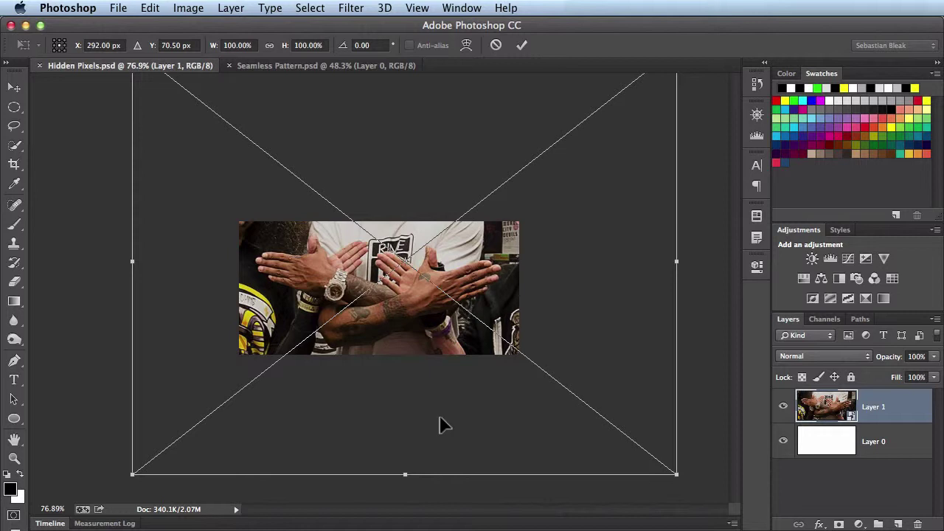
{"action": "key", "text": "Escape"}
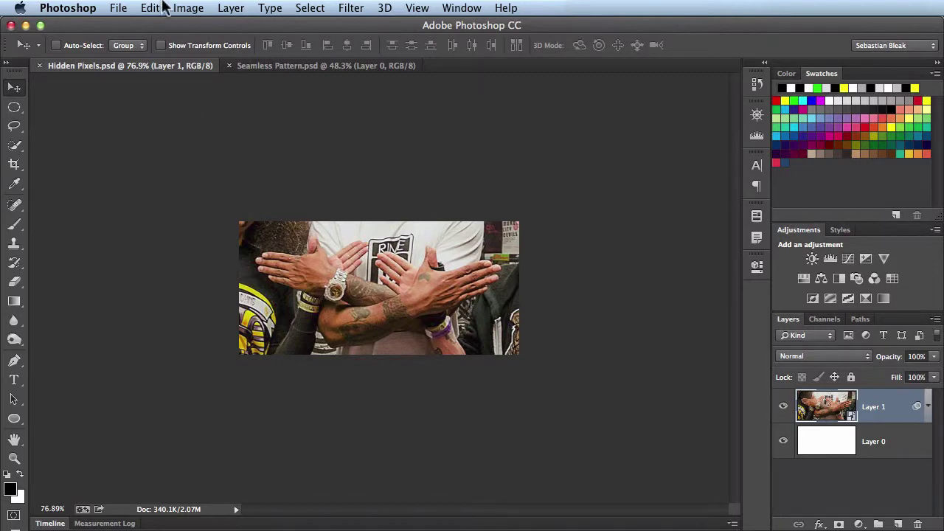
{"action": "left_click", "coordinate": [188, 8]}
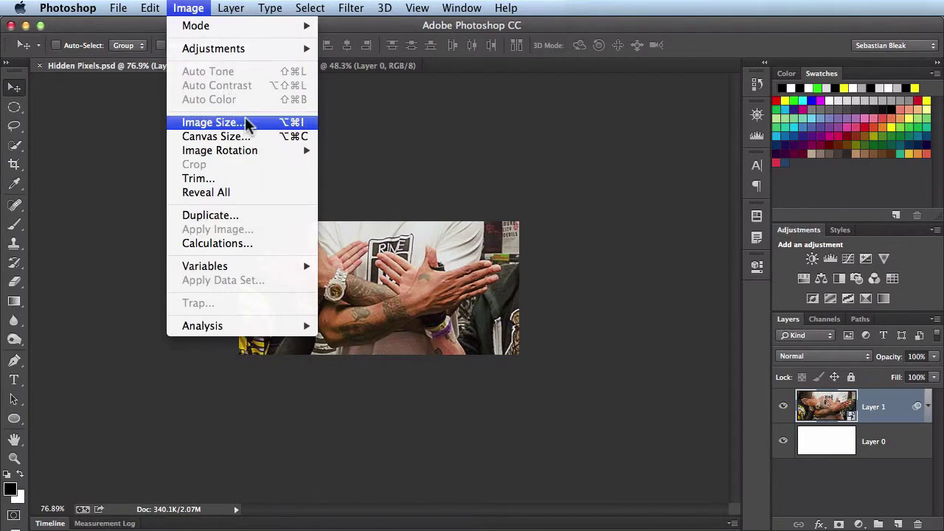
{"action": "left_click", "coordinate": [280, 193]}
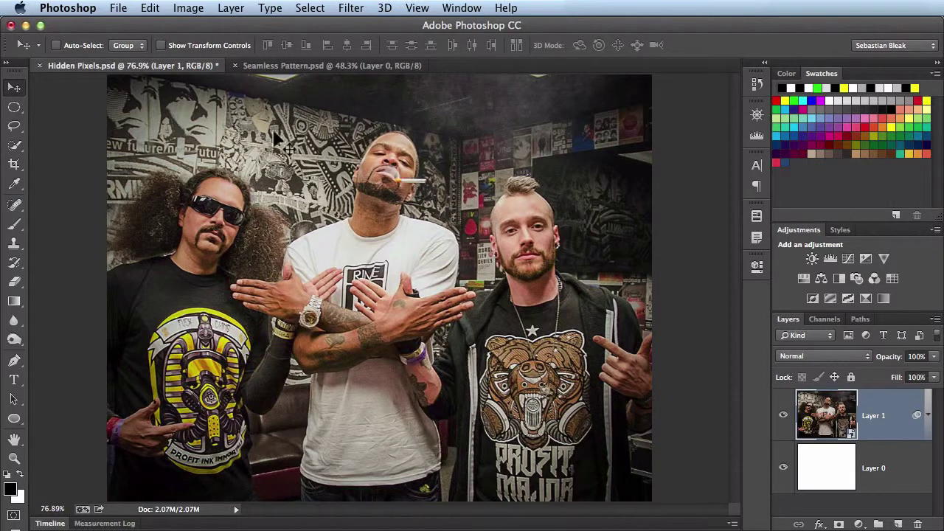
Step: In Seamless Pattern.psd, reset colours to black and white and render Clouds onto Layer 0
{"action": "left_click", "coordinate": [293, 66]}
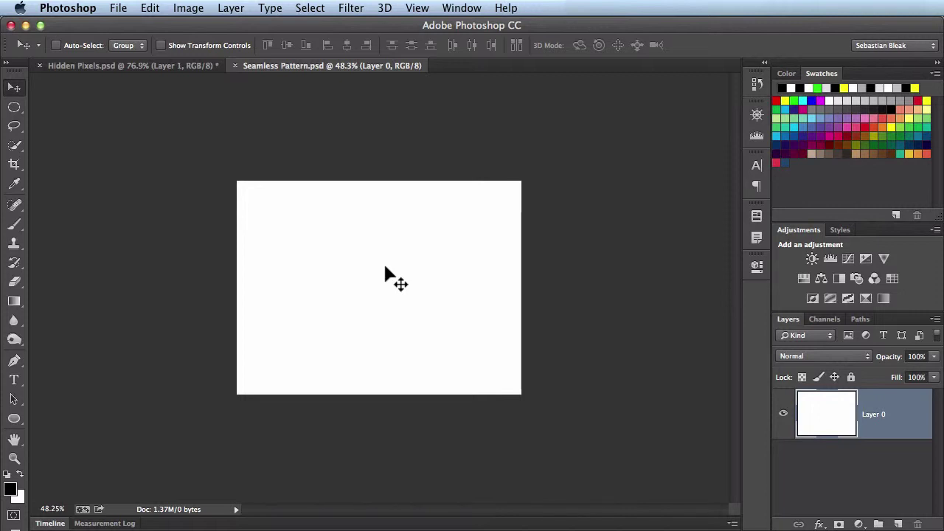
{"action": "key", "text": "d"}
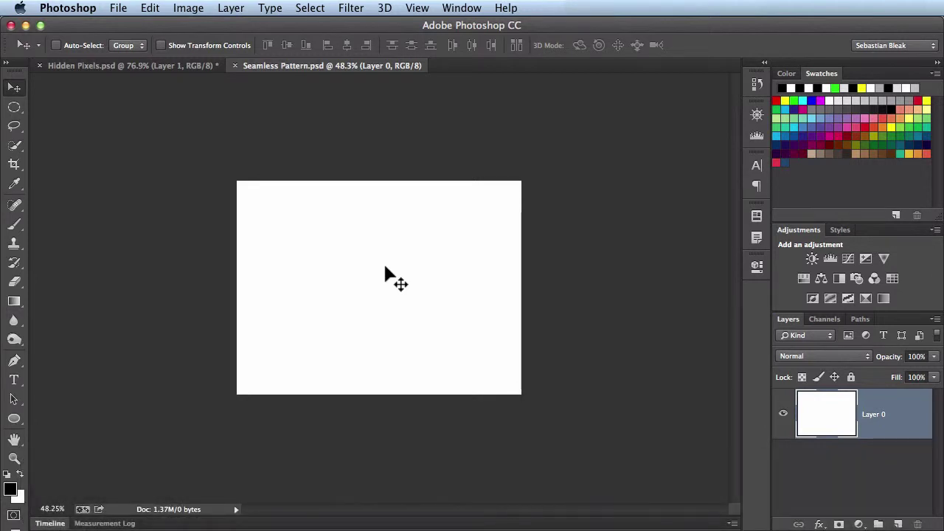
{"action": "left_click", "coordinate": [352, 9]}
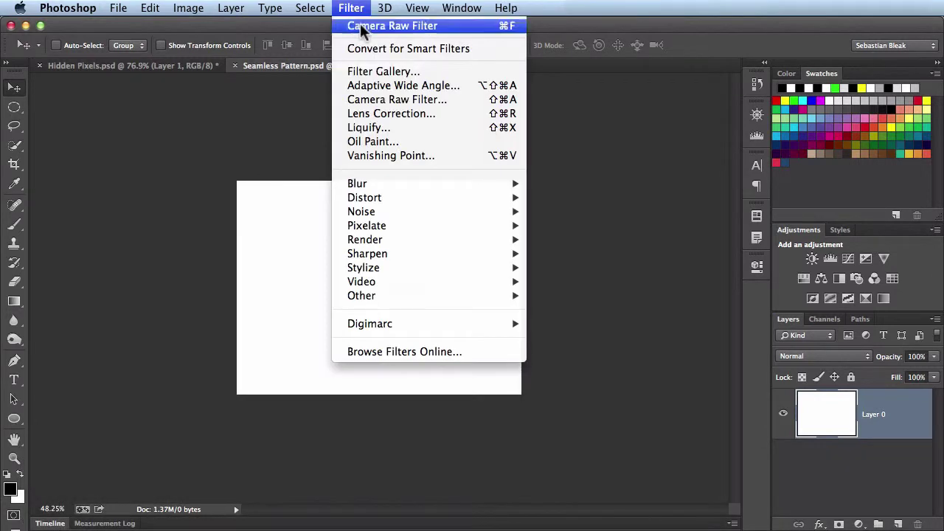
{"action": "mouse_move", "coordinate": [469, 242]}
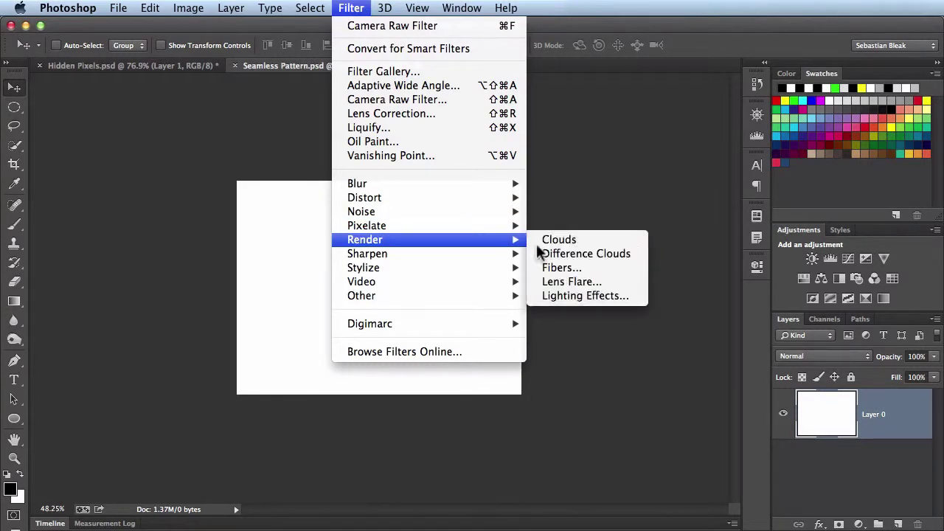
{"action": "left_click", "coordinate": [594, 242]}
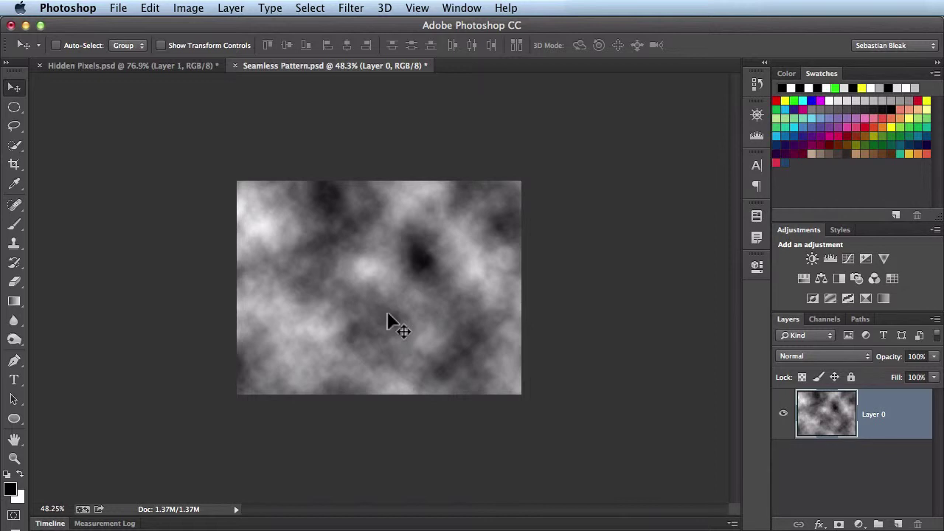
Step: Duplicate the clouds layer and flip the copy horizontally
{"action": "key", "text": "super+j"}
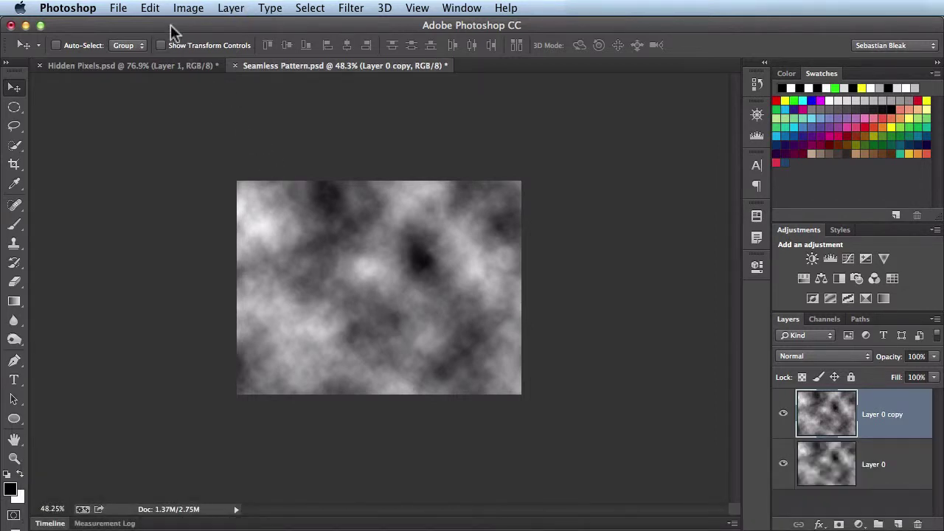
{"action": "left_click", "coordinate": [150, 7]}
{"action": "mouse_move", "coordinate": [250, 327]}
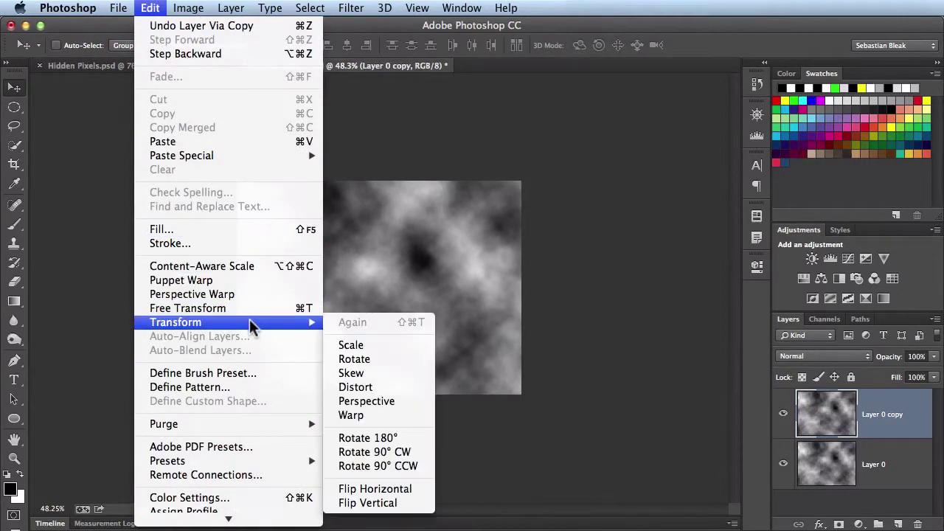
{"action": "left_click", "coordinate": [402, 489]}
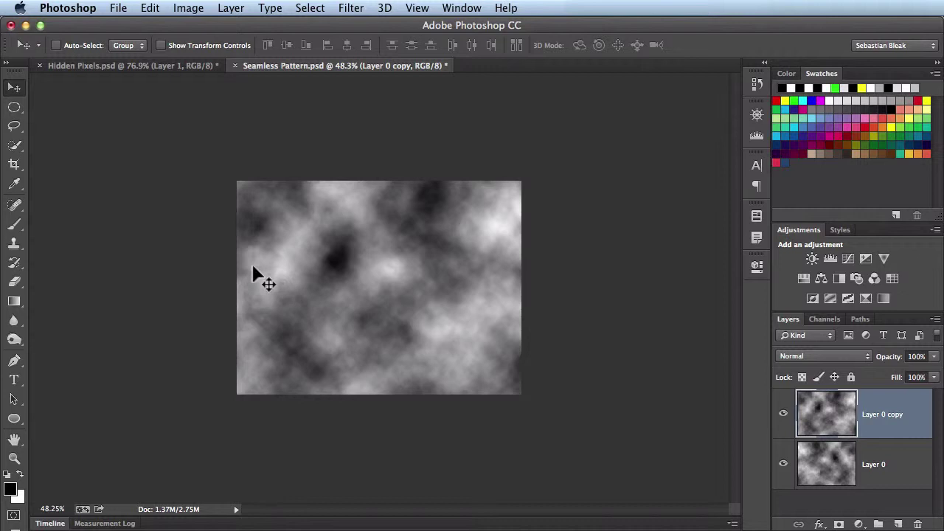
Step: Slide the mirrored copy straight right beside the original and Reveal All to widen the canvas
{"action": "left_click_drag", "start_coordinate": [253, 273], "coordinate": [538, 285]}
{"action": "key", "text": "shift"}
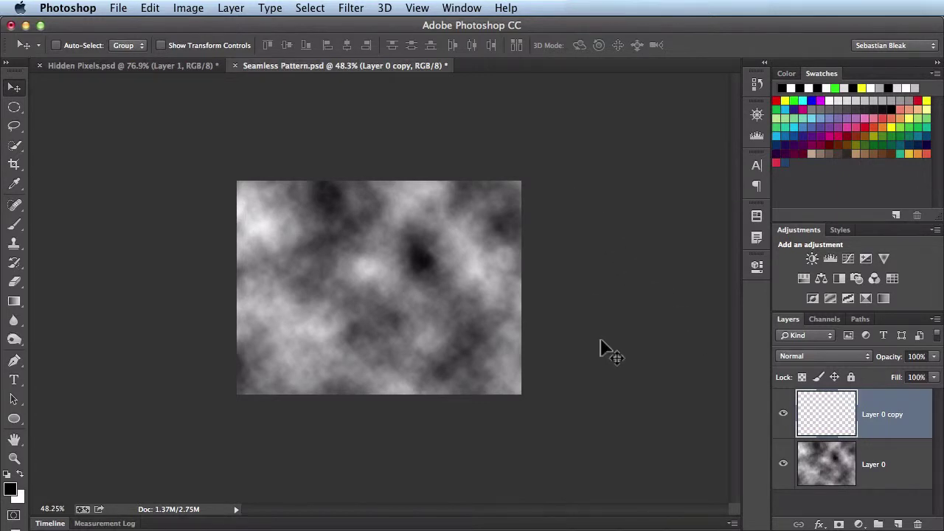
{"action": "left_click", "coordinate": [186, 9]}
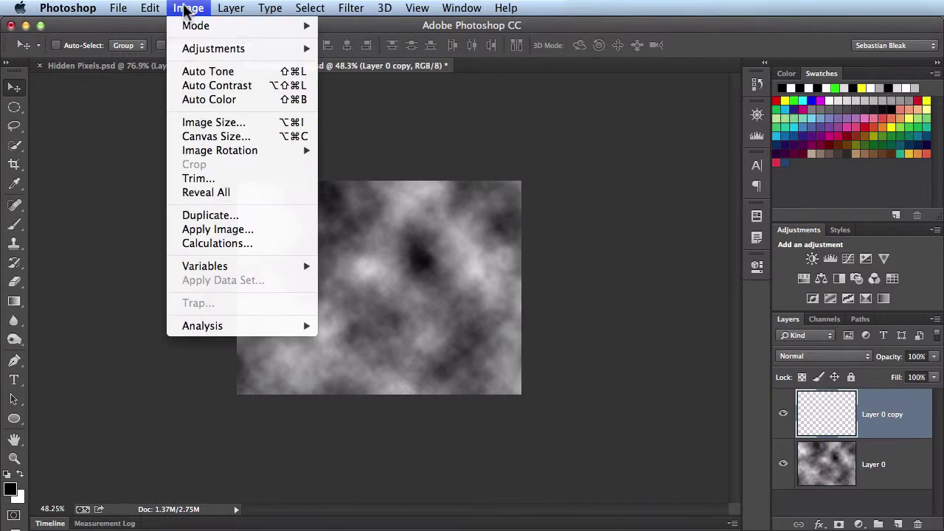
{"action": "left_click", "coordinate": [266, 194]}
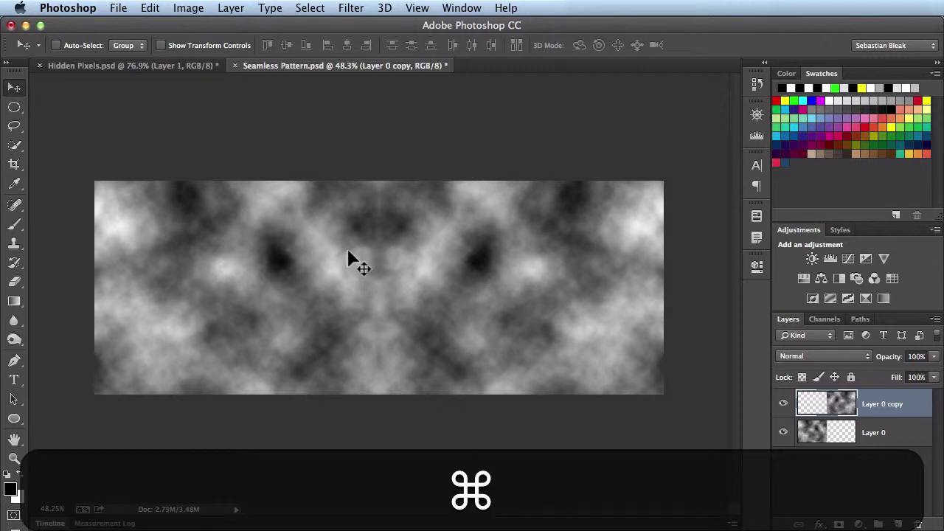
Step: Merge the two cloud halves, duplicate the strip, and flip the copy vertically
{"action": "key", "text": "super+e"}
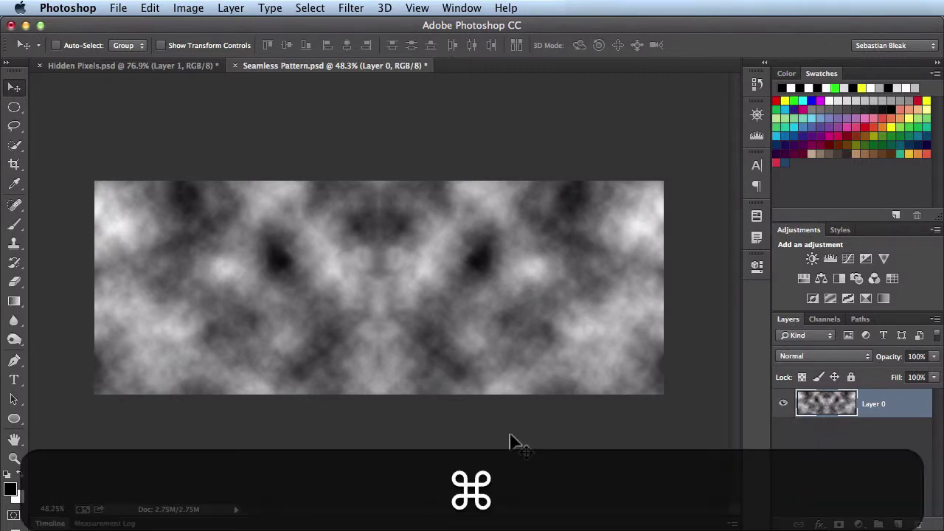
{"action": "key", "text": "super+j"}
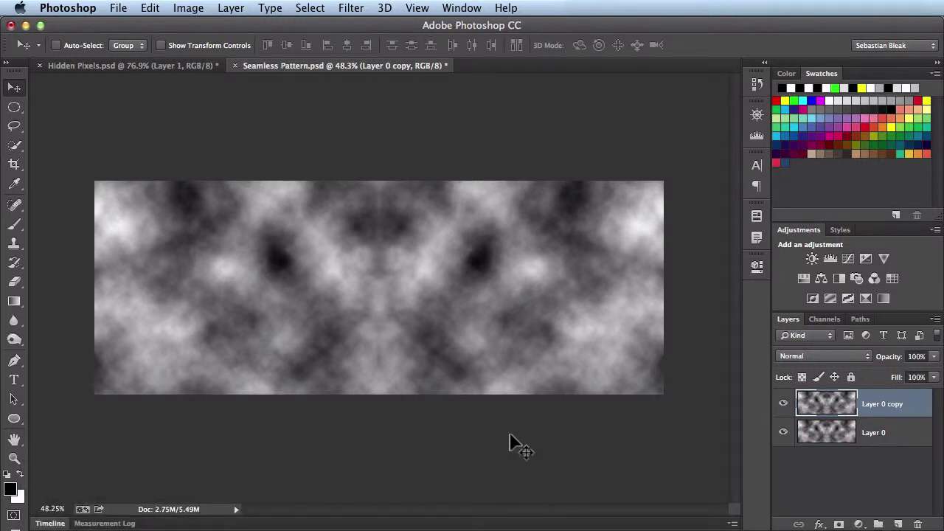
{"action": "left_click", "coordinate": [151, 8]}
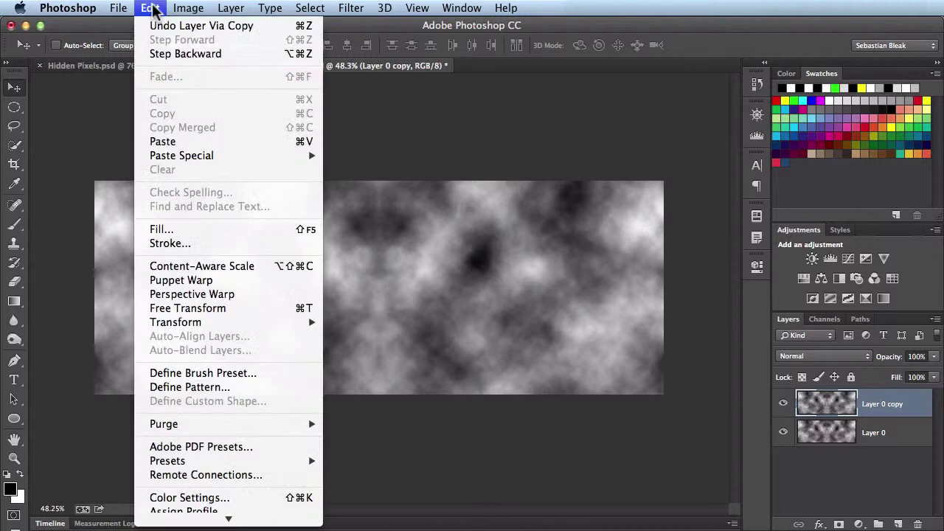
{"action": "mouse_move", "coordinate": [288, 329]}
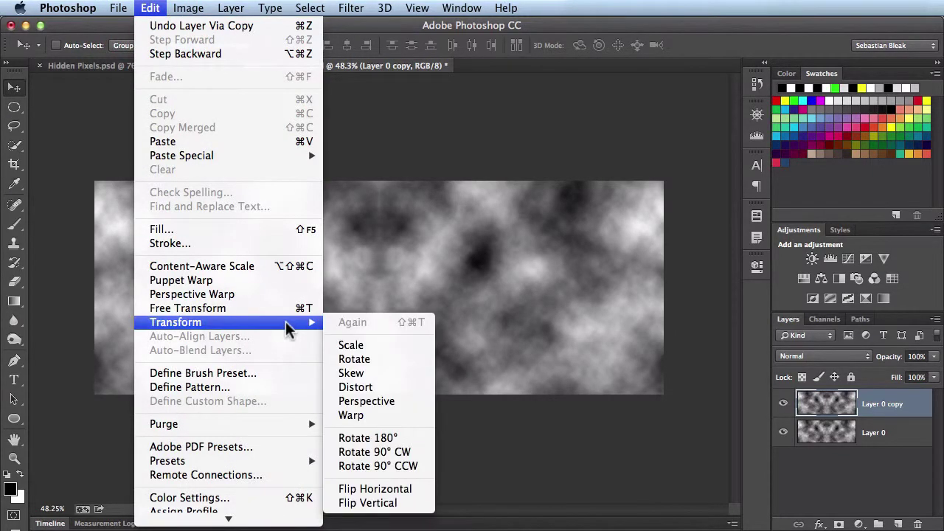
{"action": "left_click", "coordinate": [422, 505]}
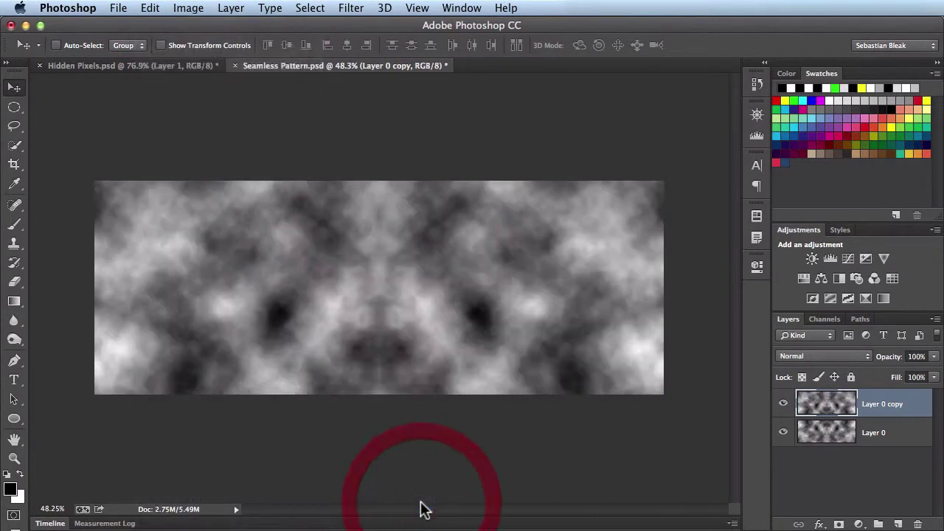
Step: Move the flipped strip below the original, Reveal All, and merge into Layer 0
{"action": "left_click_drag", "start_coordinate": [402, 192], "coordinate": [393, 402]}
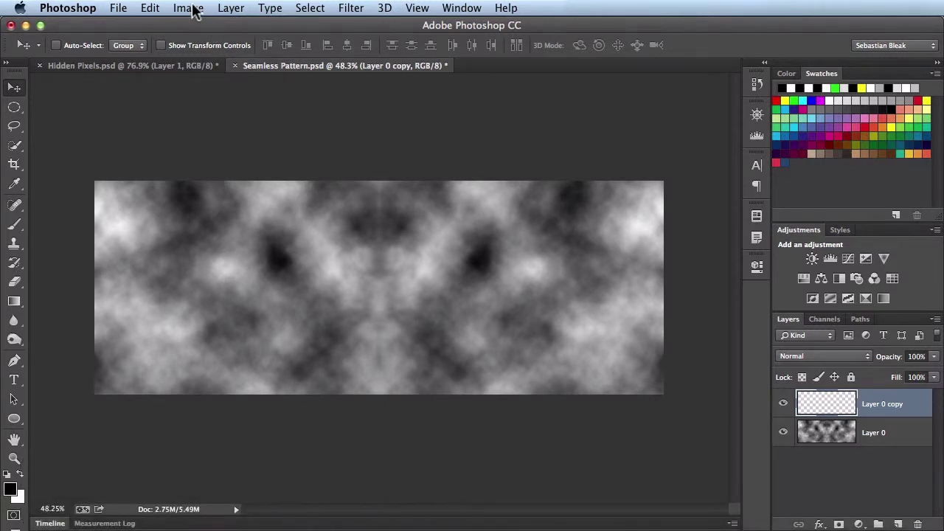
{"action": "left_click", "coordinate": [188, 8]}
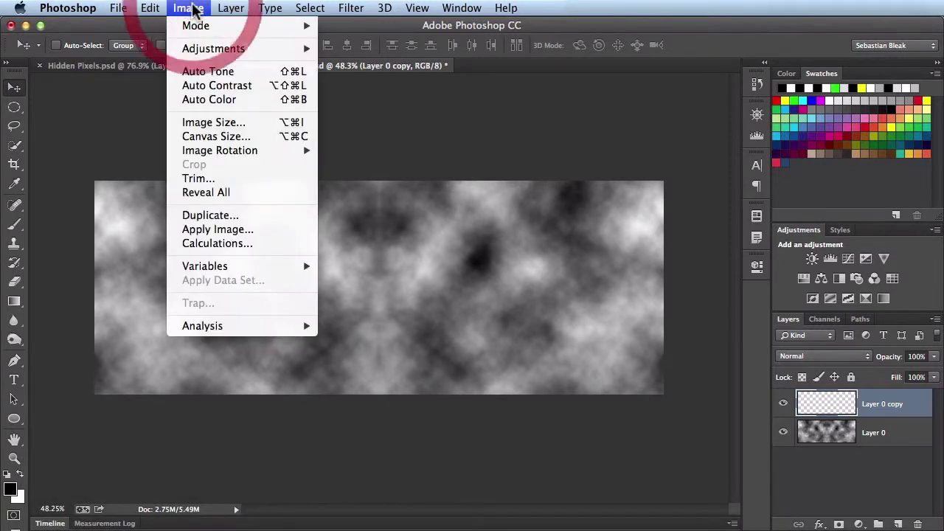
{"action": "left_click", "coordinate": [256, 197]}
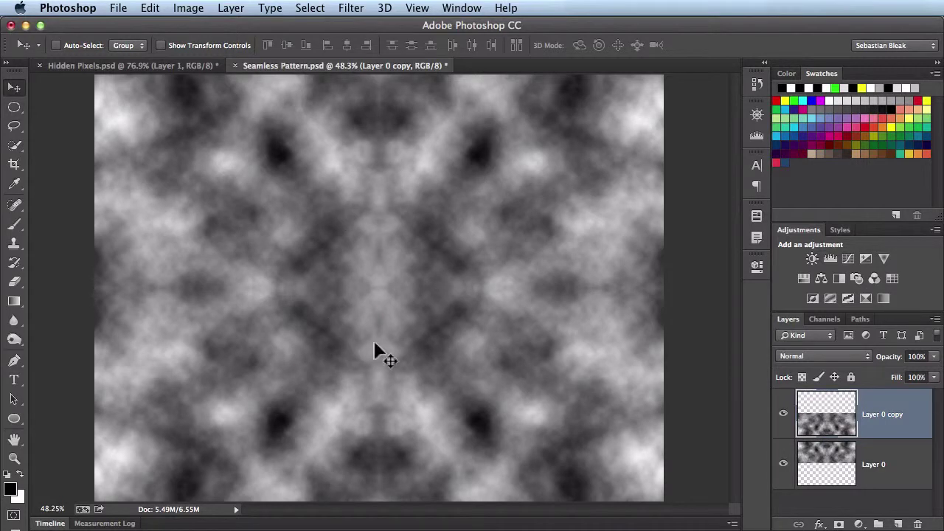
{"action": "key", "text": "super+e"}
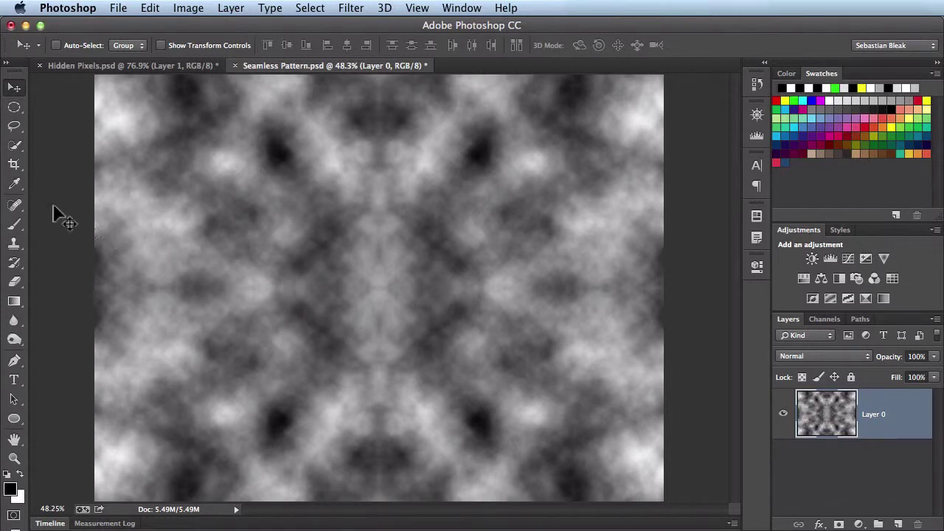
Step: Heal the top vertical seam with the Spot Healing Brush at size 175
{"action": "left_click", "coordinate": [12, 206]}
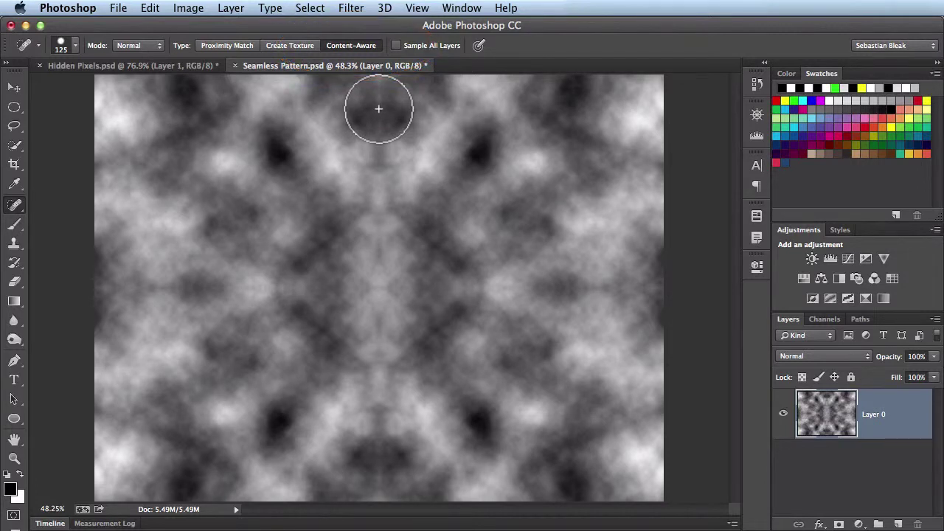
{"action": "left_click_drag", "start_coordinate": [379, 109], "coordinate": [376, 154]}
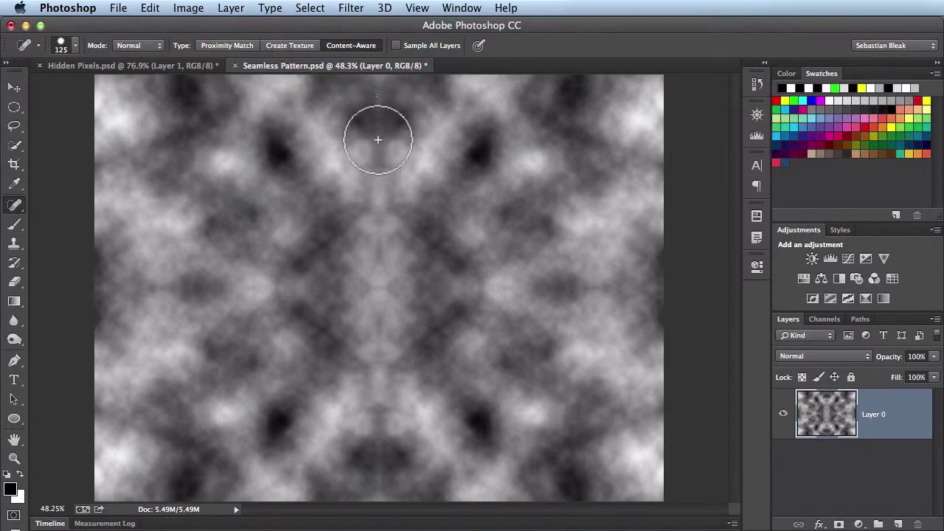
{"action": "key", "text": "bracketright"}
{"action": "key", "text": "bracketright"}
{"action": "key", "text": "bracketleft"}
{"action": "key", "text": "bracketright"}
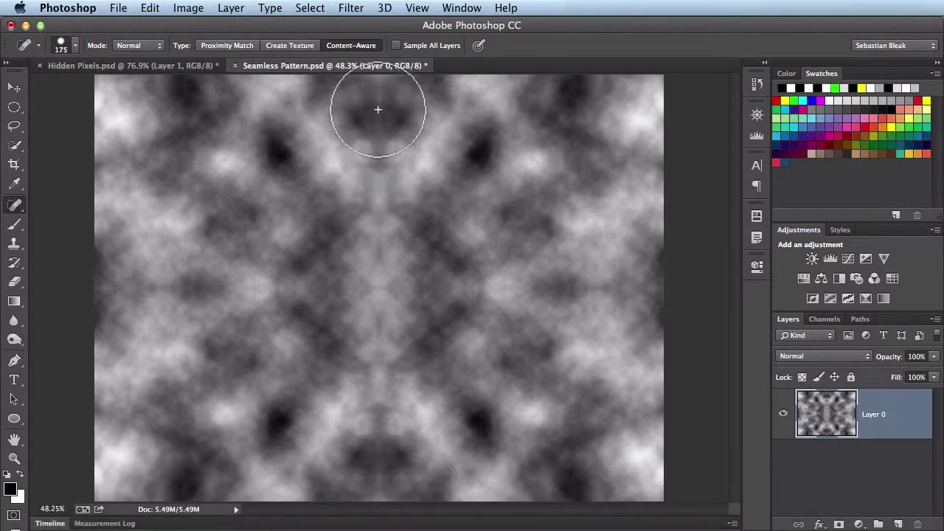
{"action": "left_click", "coordinate": [378, 109]}
{"action": "left_click_drag", "start_coordinate": [378, 109], "coordinate": [379, 234]}
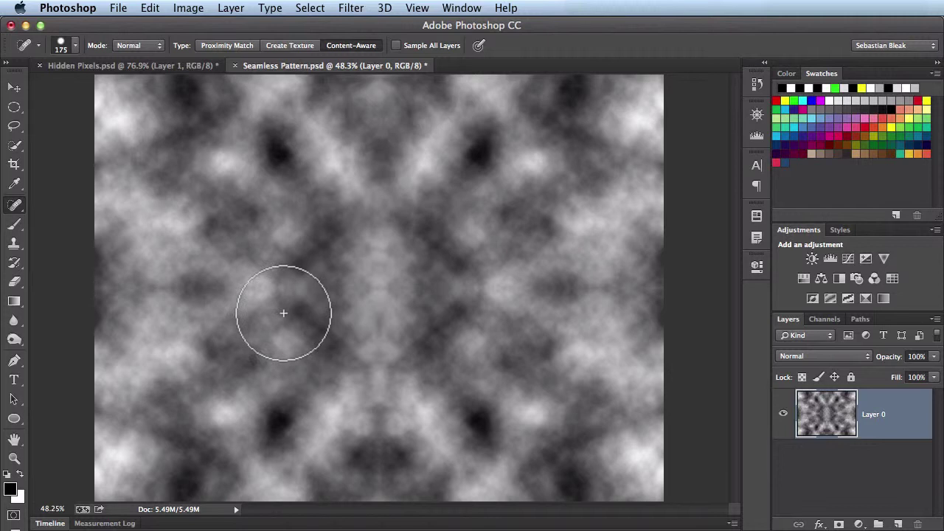
Step: Heal the left, right and lower seams running through the pattern's centre
{"action": "left_click_drag", "start_coordinate": [290, 295], "coordinate": [158, 295]}
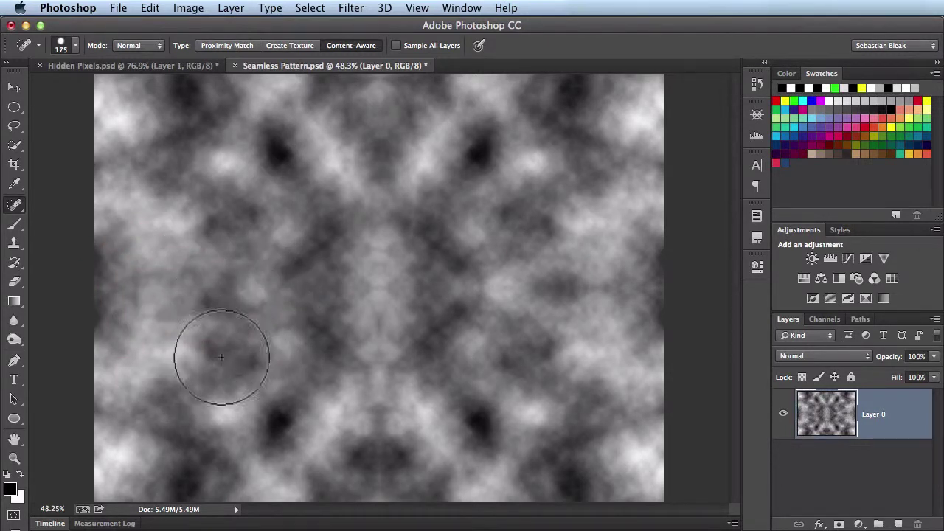
{"action": "left_click_drag", "start_coordinate": [384, 459], "coordinate": [379, 349]}
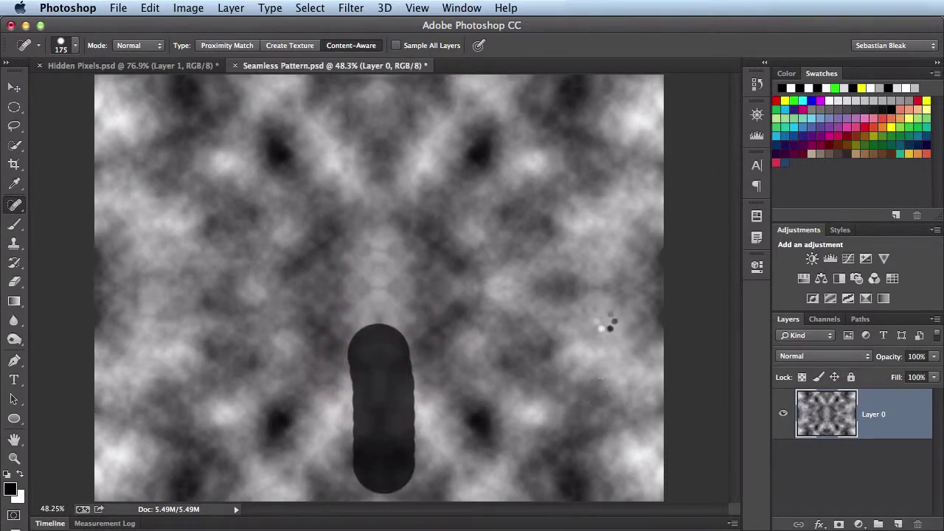
{"action": "left_click_drag", "start_coordinate": [609, 291], "coordinate": [457, 296]}
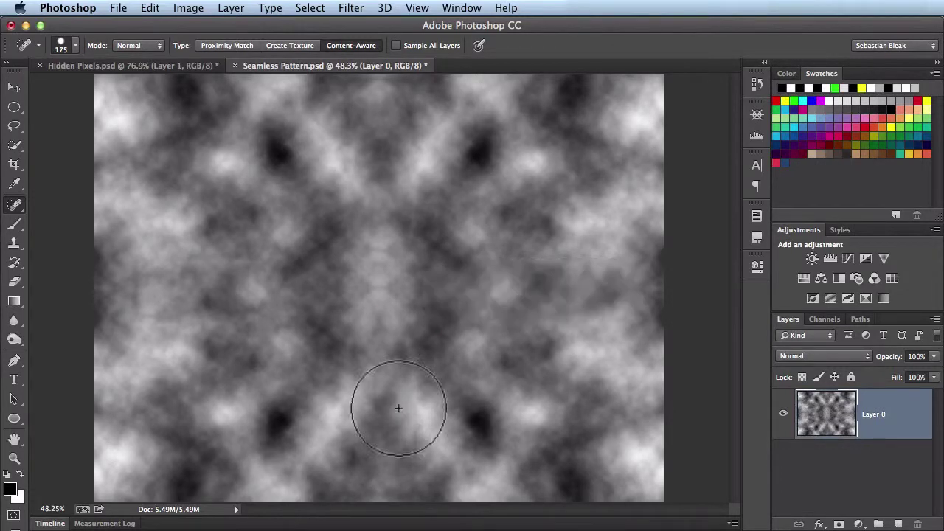
{"action": "left_click_drag", "start_coordinate": [415, 426], "coordinate": [392, 334]}
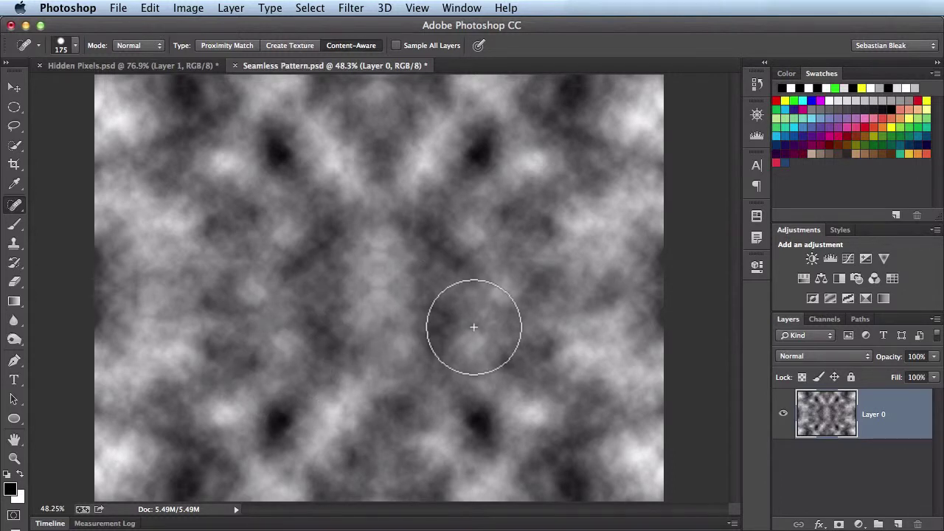
Step: Define the whole canvas as pattern 'Seamless Pattern.psd', then deselect and fill Layer 0 white
{"action": "key", "text": "super+a"}
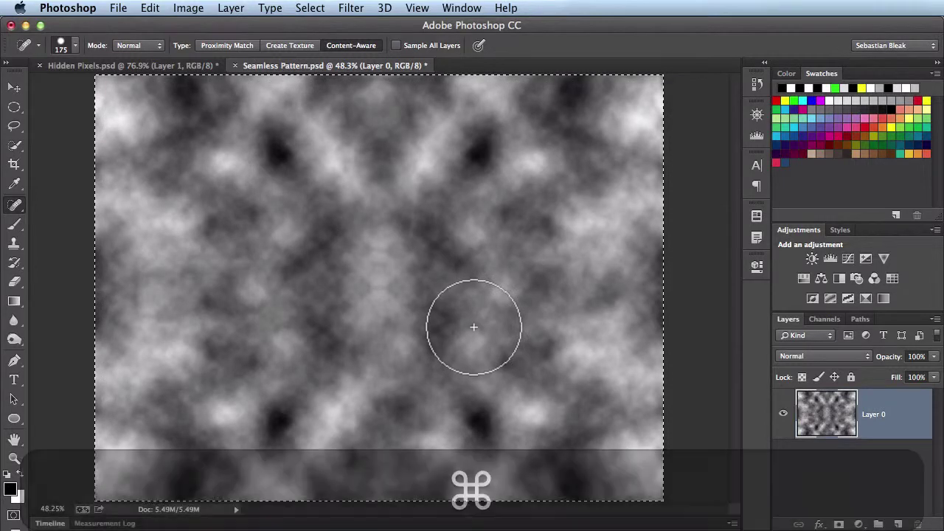
{"action": "left_click", "coordinate": [150, 9]}
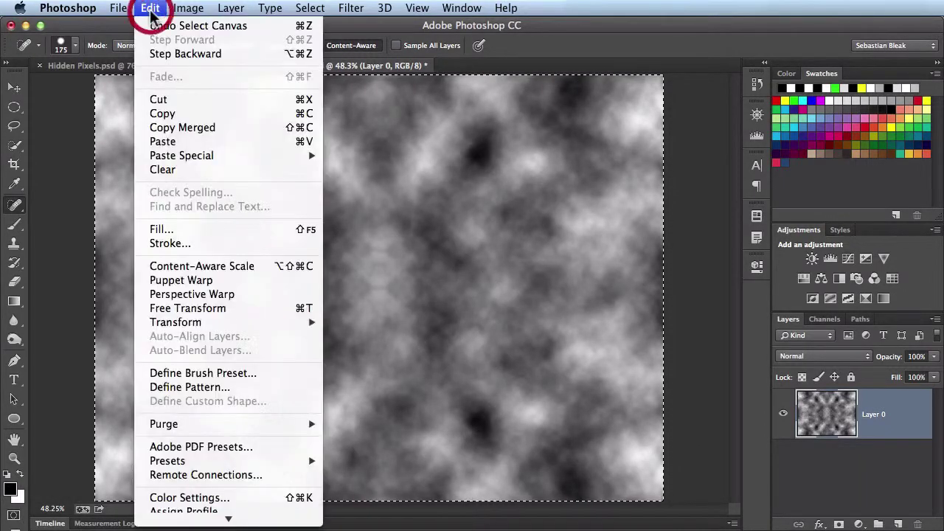
{"action": "left_click", "coordinate": [273, 386]}
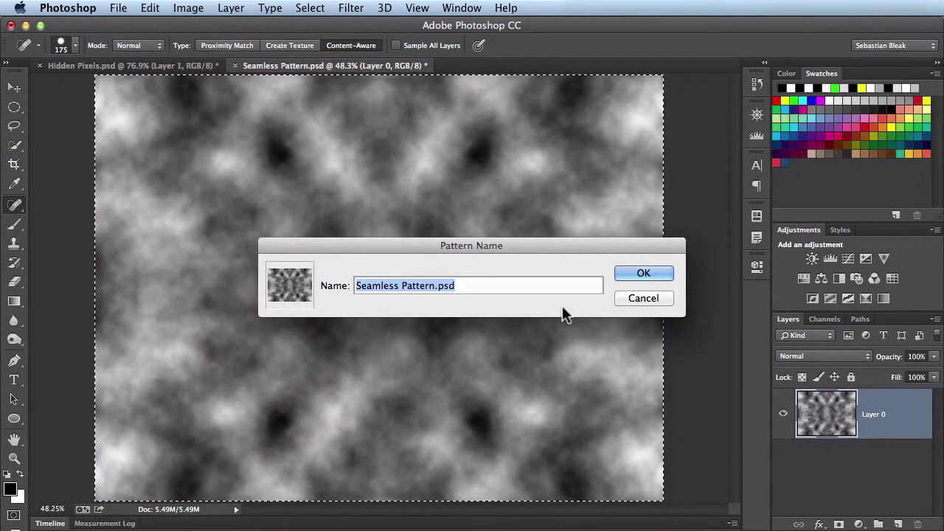
{"action": "left_click", "coordinate": [633, 272]}
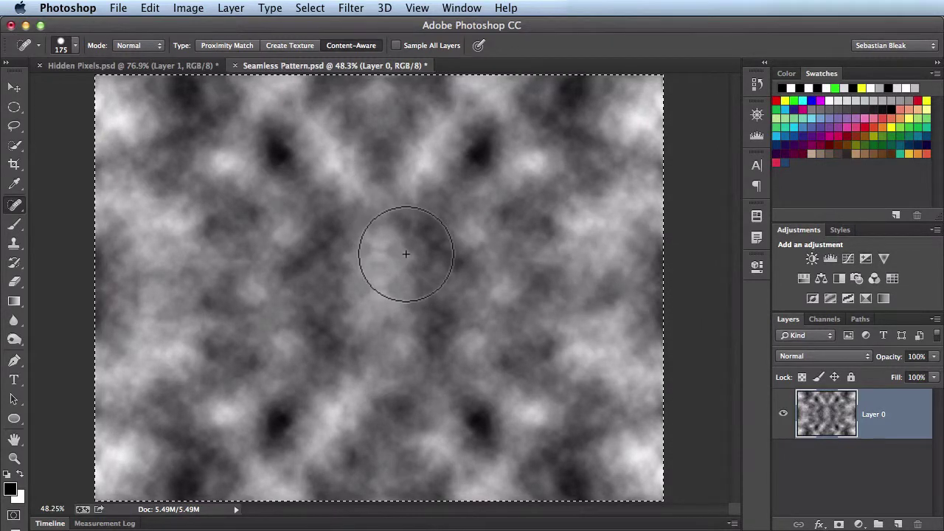
{"action": "key", "text": "super+d"}
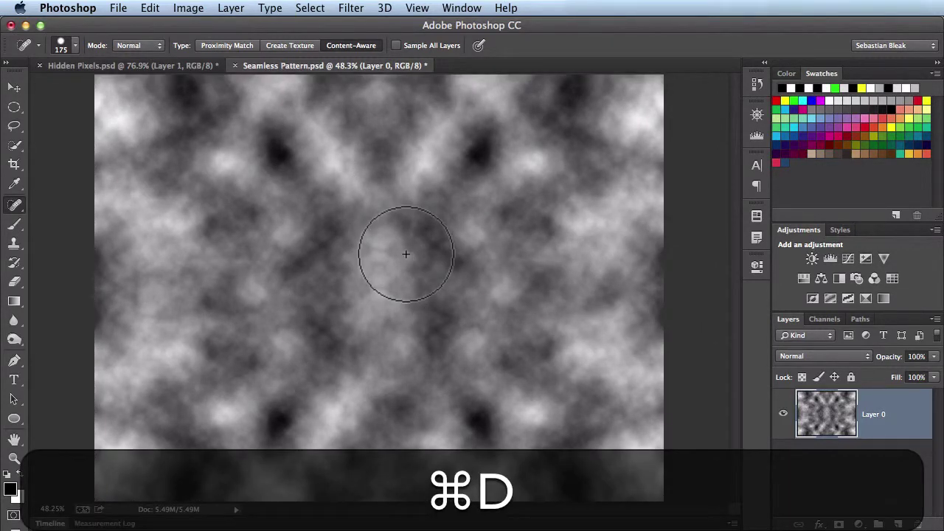
{"action": "key", "text": "super+BackSpace"}
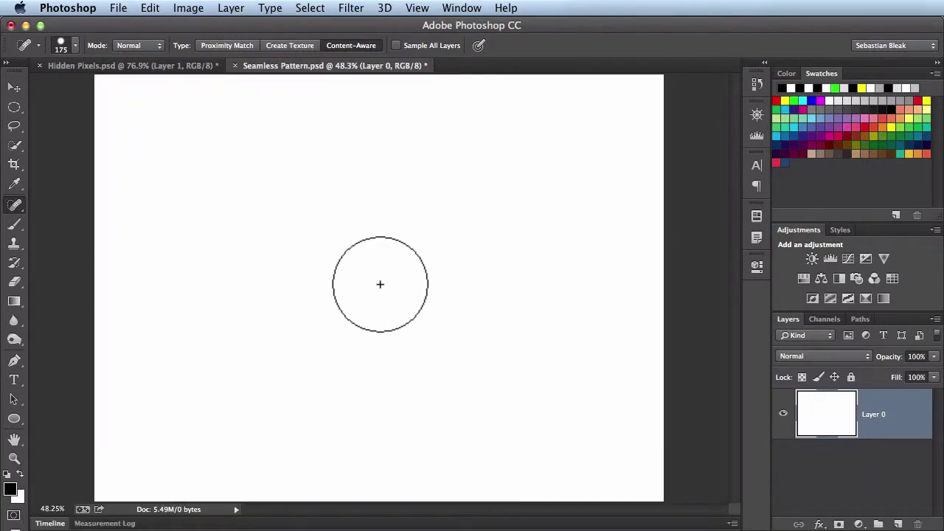
Step: Apply a Pattern Overlay of Seamless Pattern.psd at 41% scale to Layer 0, repositioning the tiles
{"action": "double_click", "coordinate": [908, 426]}
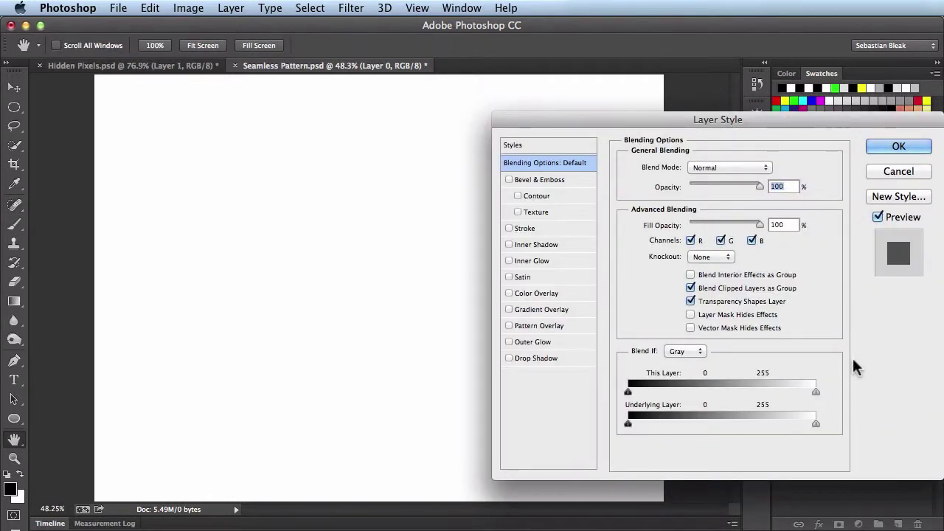
{"action": "left_click", "coordinate": [542, 327]}
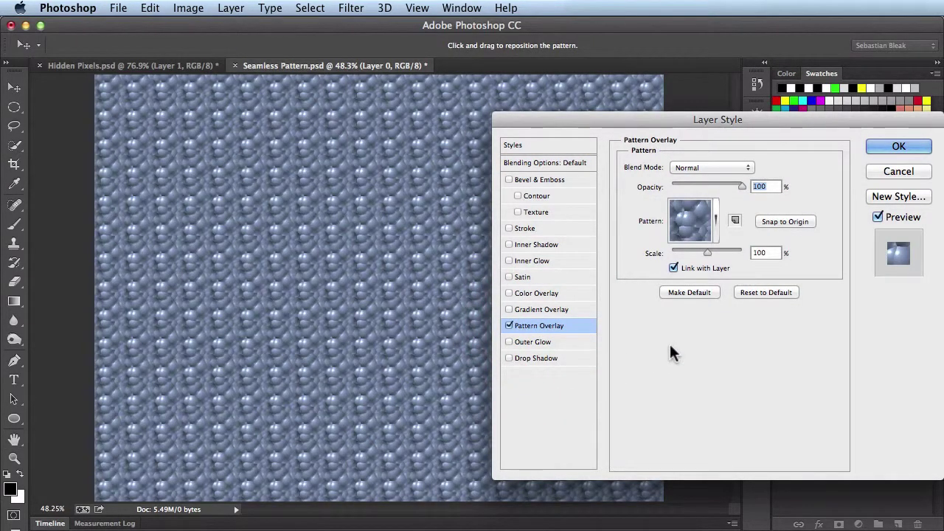
{"action": "left_click", "coordinate": [716, 221]}
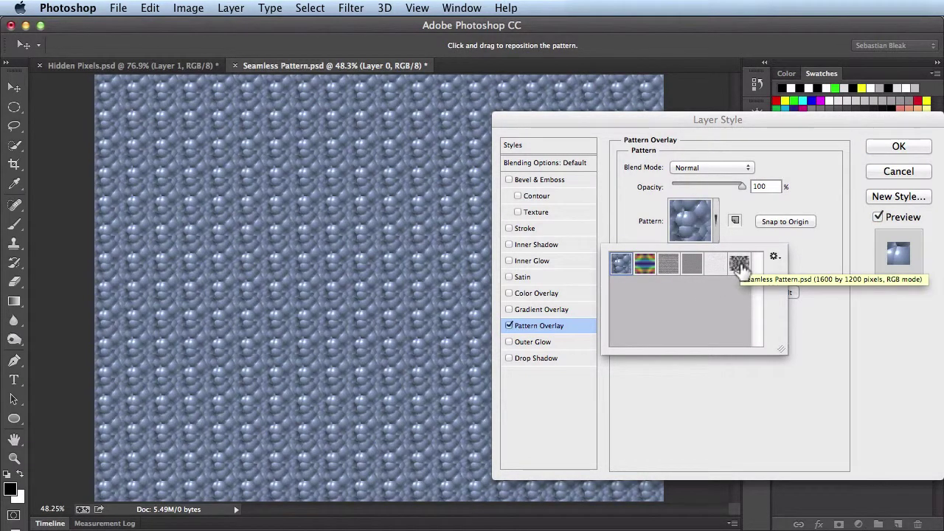
{"action": "left_click", "coordinate": [739, 265]}
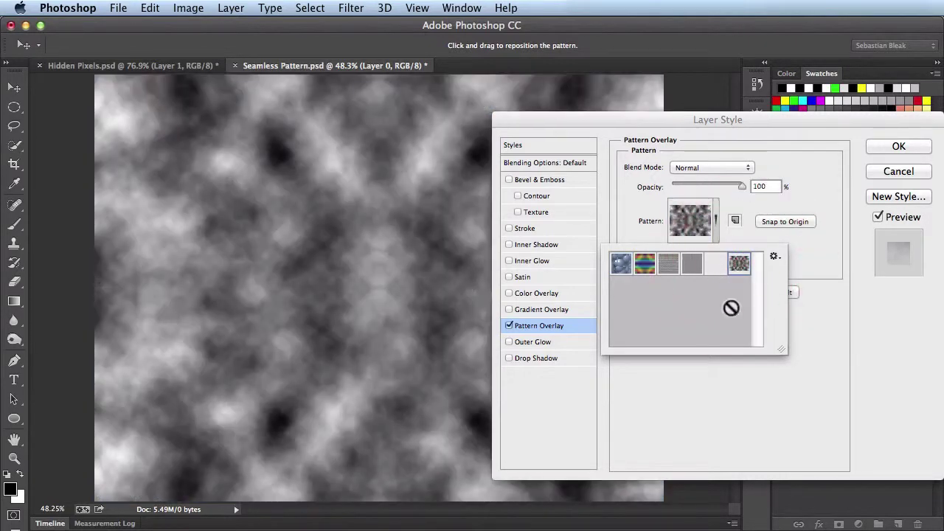
{"action": "left_click", "coordinate": [655, 399]}
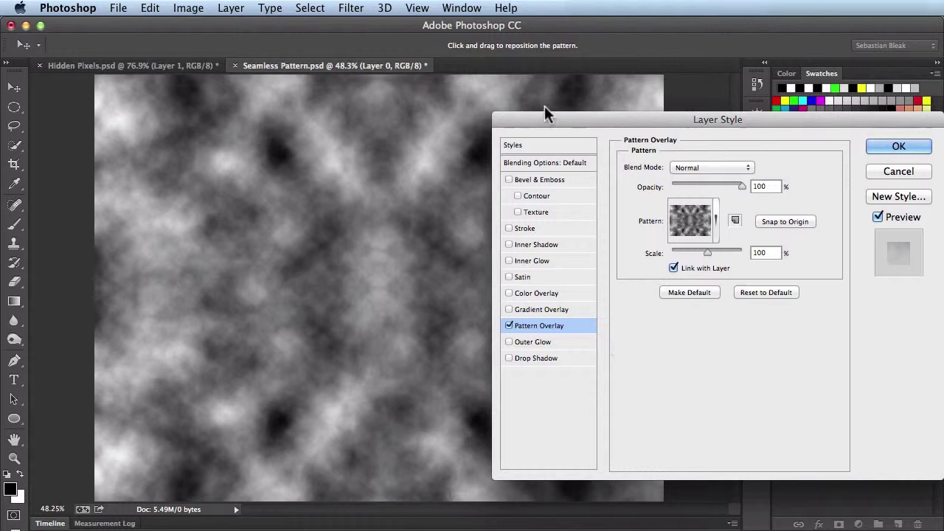
{"action": "left_click_drag", "start_coordinate": [551, 120], "coordinate": [588, 128]}
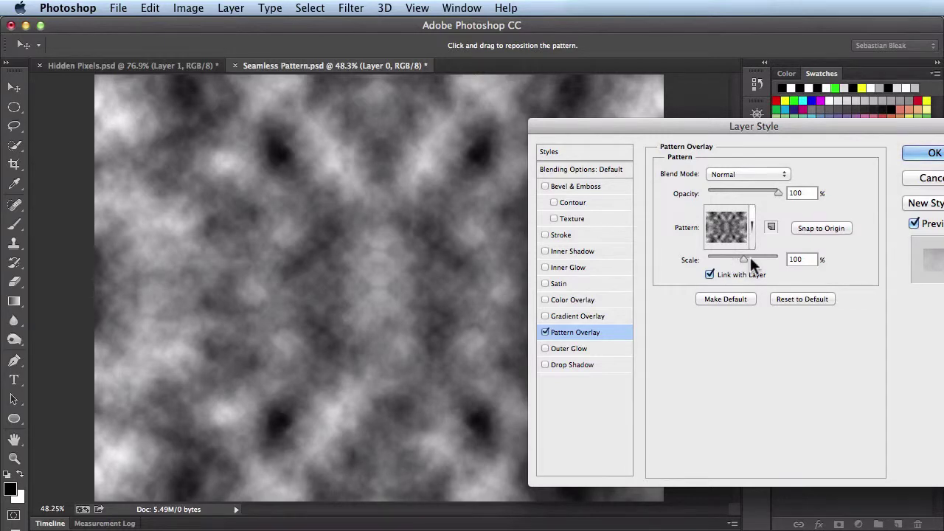
{"action": "left_click_drag", "start_coordinate": [751, 259], "coordinate": [721, 254]}
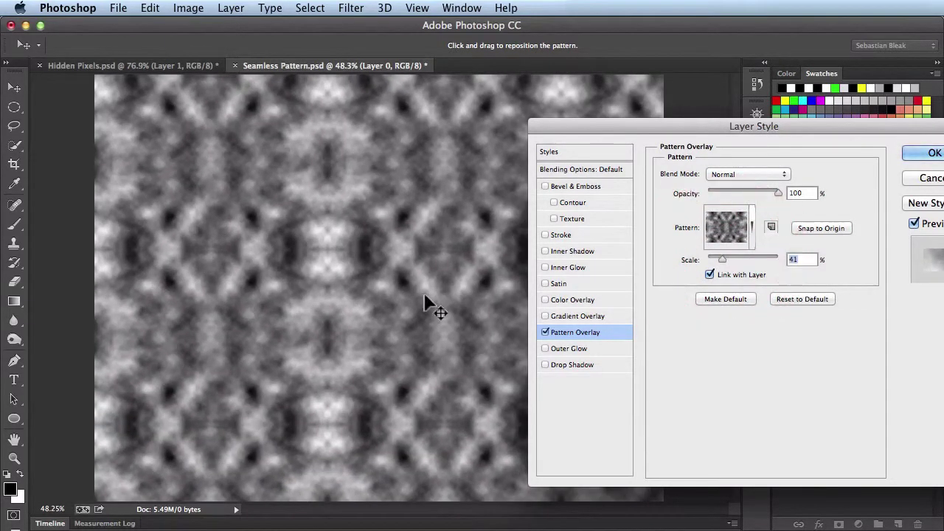
{"action": "left_click_drag", "start_coordinate": [425, 299], "coordinate": [391, 286]}
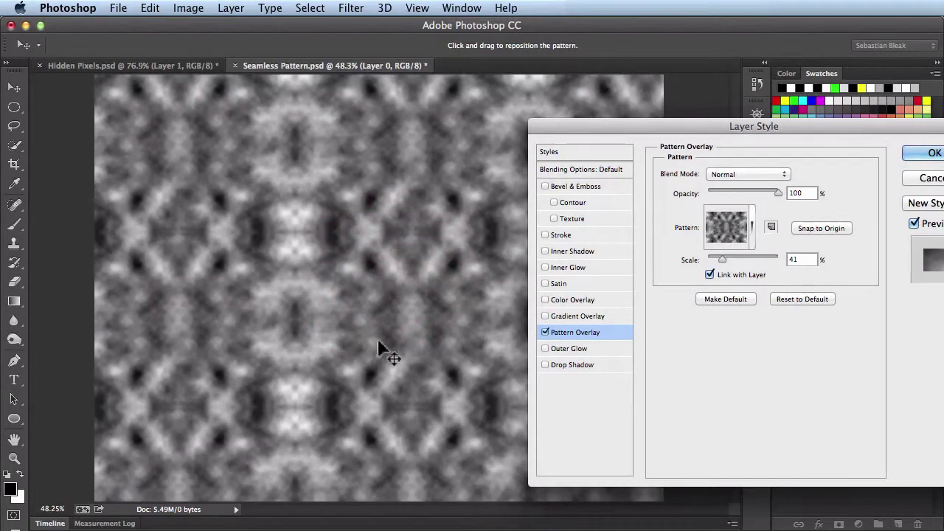
{"action": "left_click", "coordinate": [934, 153]}
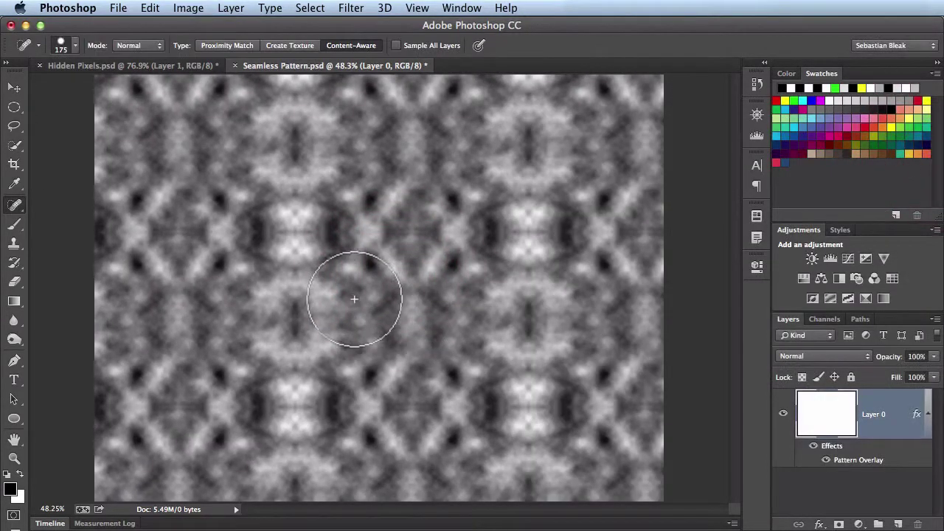